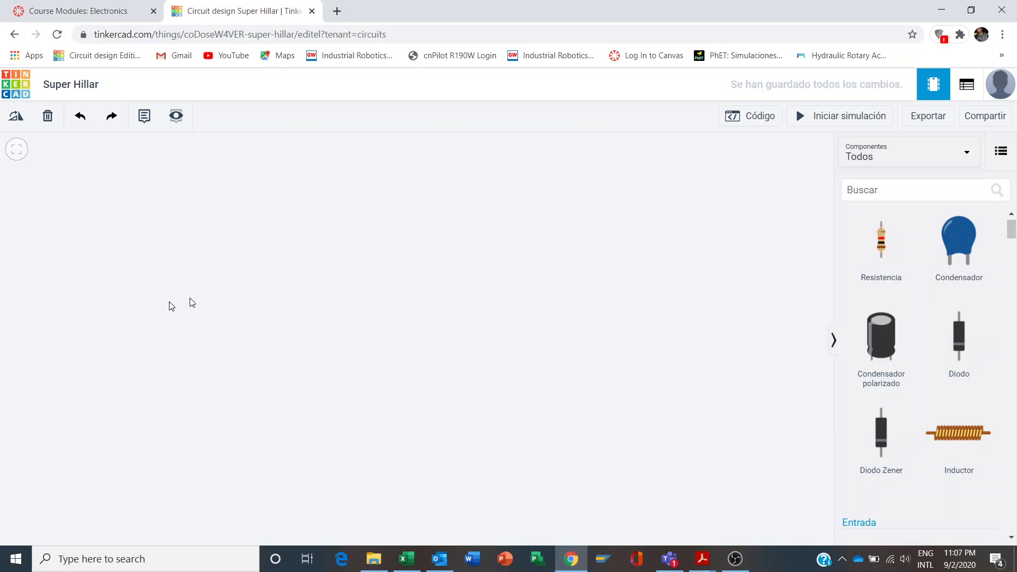
Place a small breadboard (Placa de pruebas pequeña) in the middle of the empty workspace.
scroll(908, 382, down, 3)
scroll(910, 382, down, 14)
scroll(910, 383, down, 12)
scroll(910, 383, down, 12)
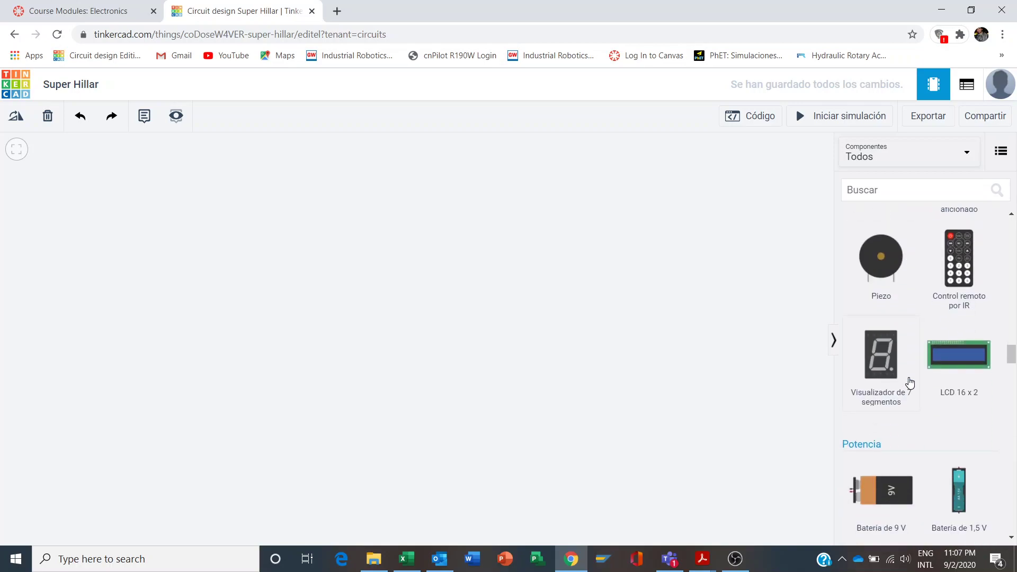
scroll(910, 382, down, 10)
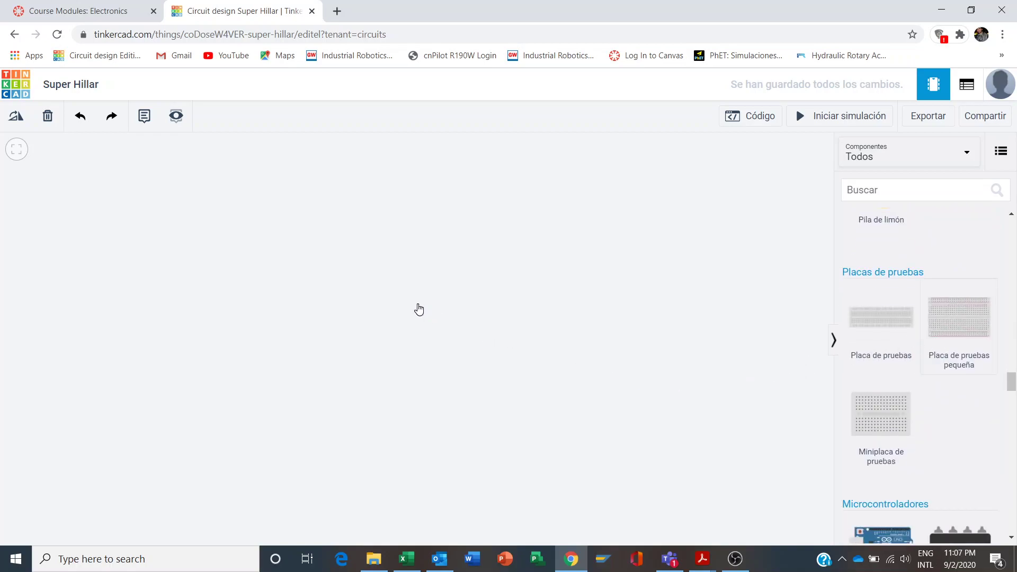
click(925, 326)
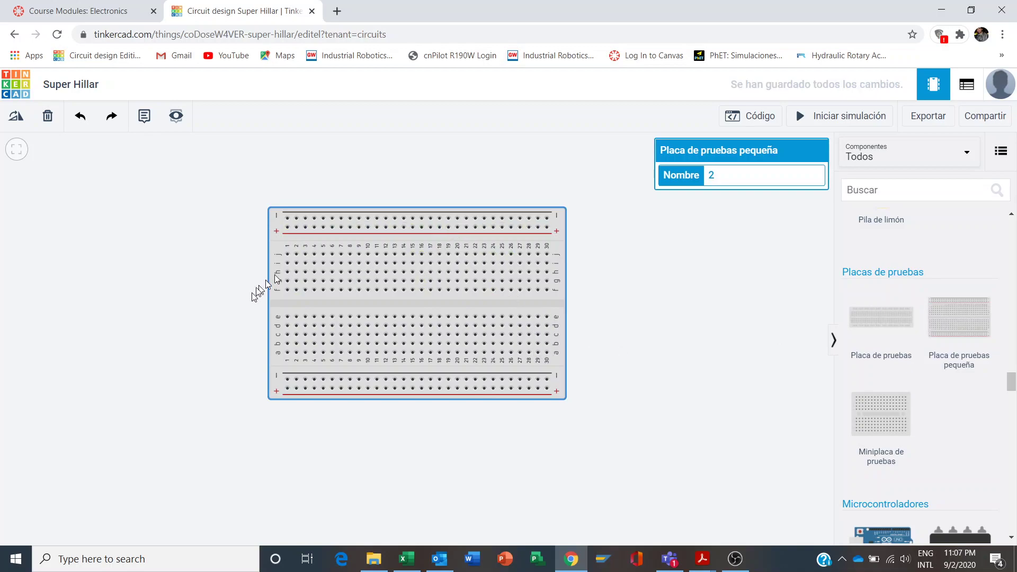
Place a diode vertically across the breadboard's central gap in column 12.
scroll(943, 302, up, 15)
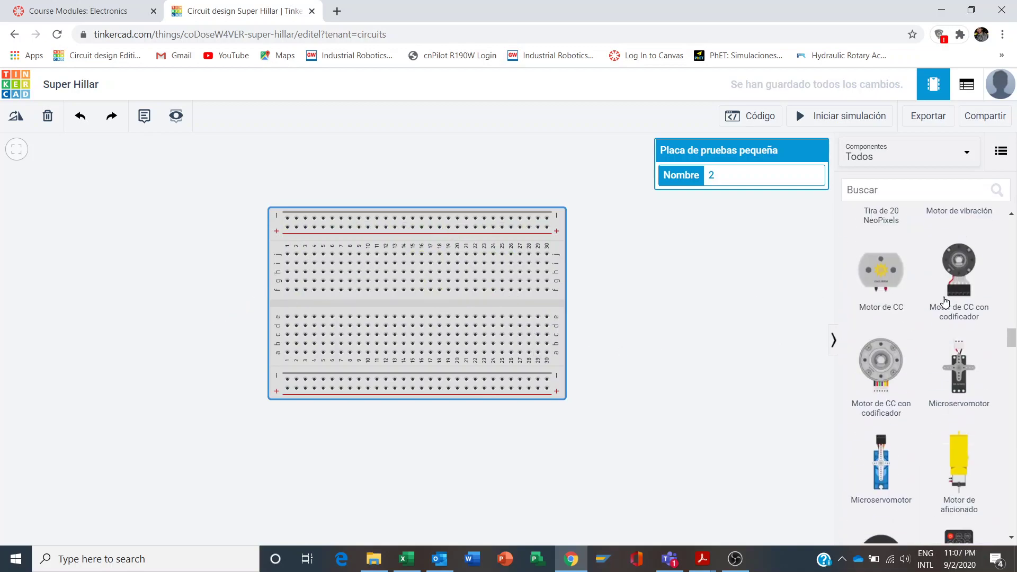
scroll(945, 301, up, 6)
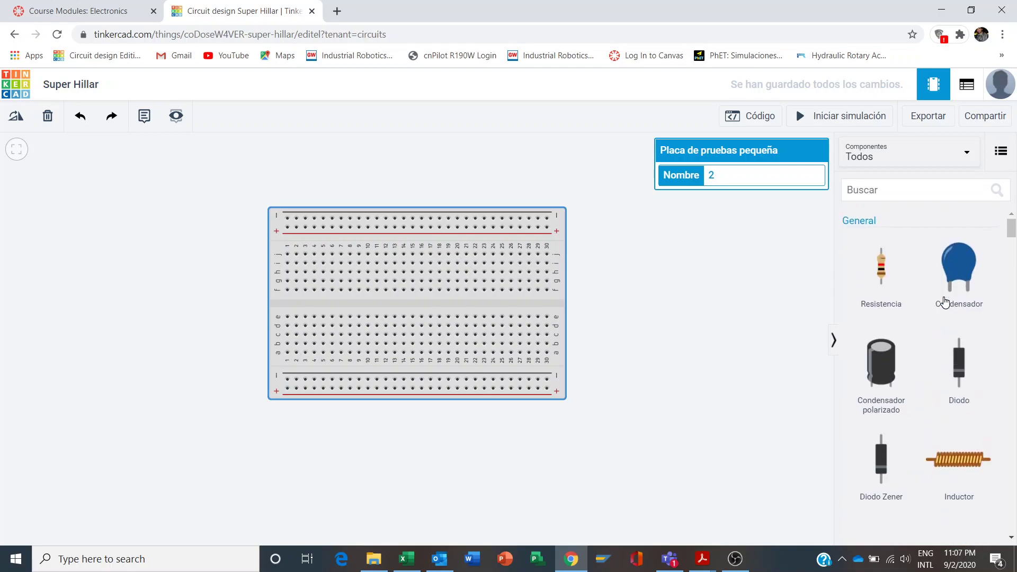
drag(962, 394, 391, 314)
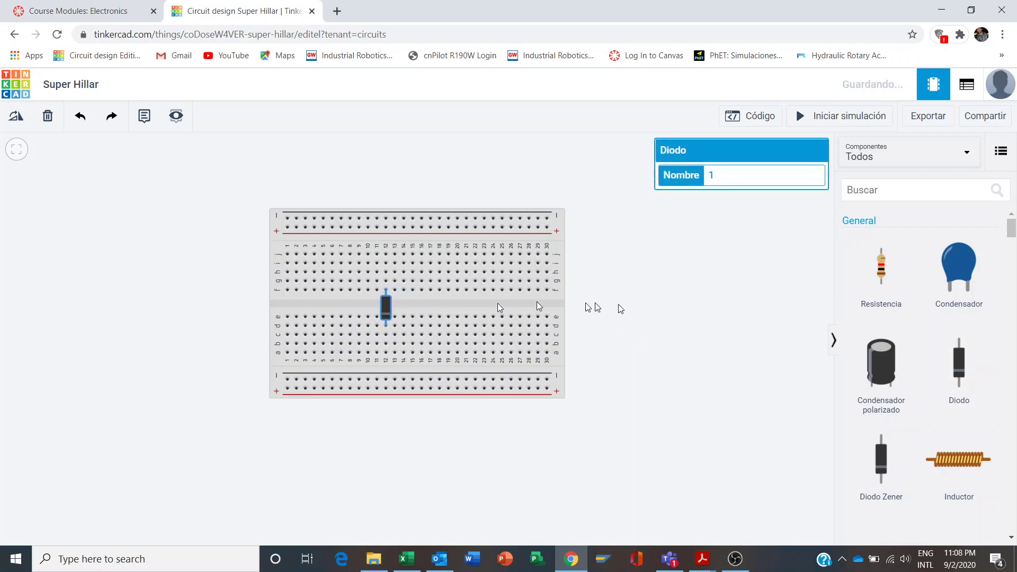
Add a resistor, rotate it horizontal and seat it in row h from column 8 to column 12.
drag(890, 279, 352, 272)
click(17, 117)
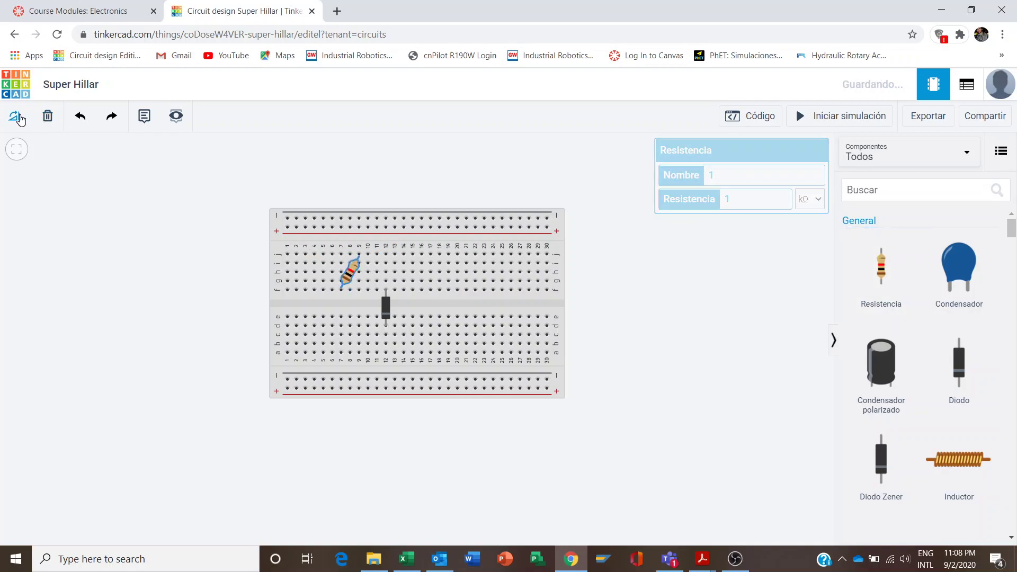
click(18, 117)
click(18, 118)
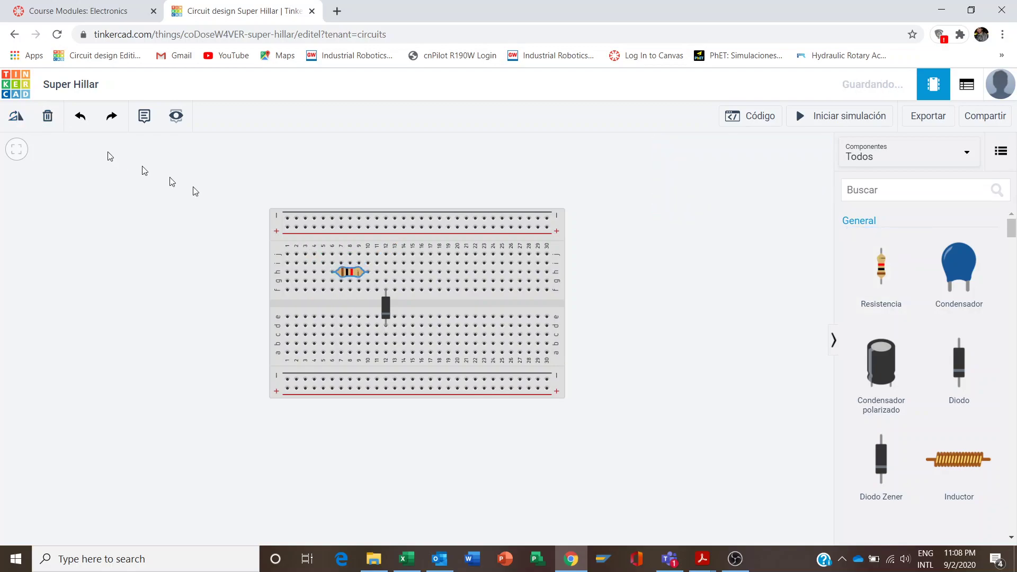
mouse_move(353, 275)
mouse_down()
mouse_move(379, 276)
mouse_move(371, 278)
mouse_up()
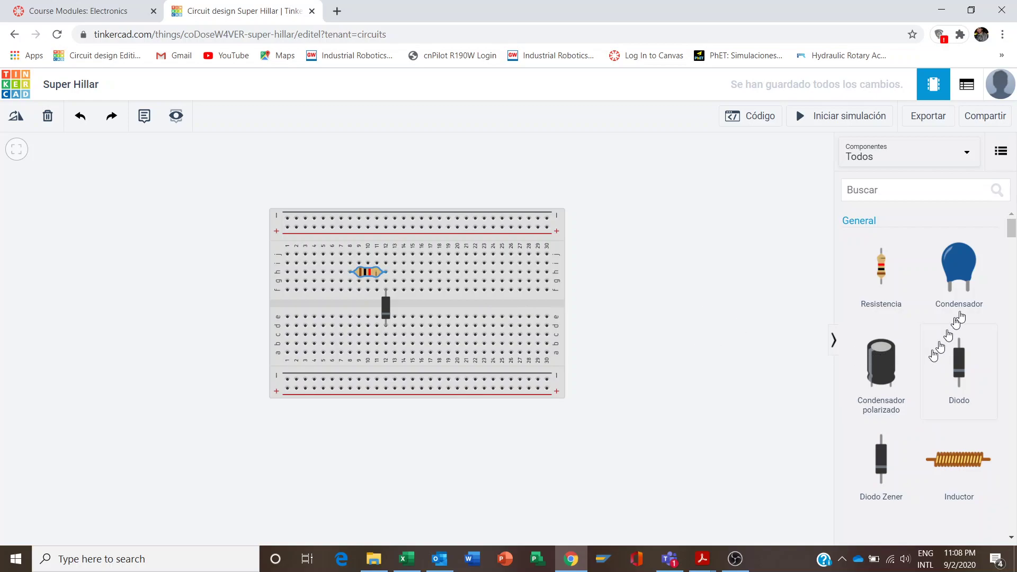
Add a power supply beside the breadboard and wire its positive terminal to column 8, row i, with a right-angle bend.
drag(1011, 237, 1016, 408)
drag(937, 339, 192, 290)
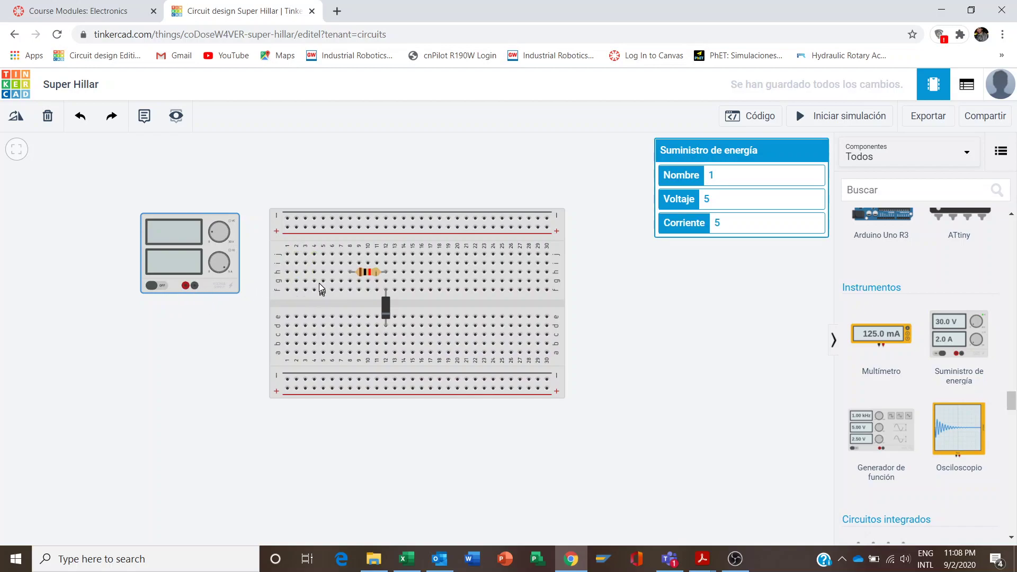
click(186, 287)
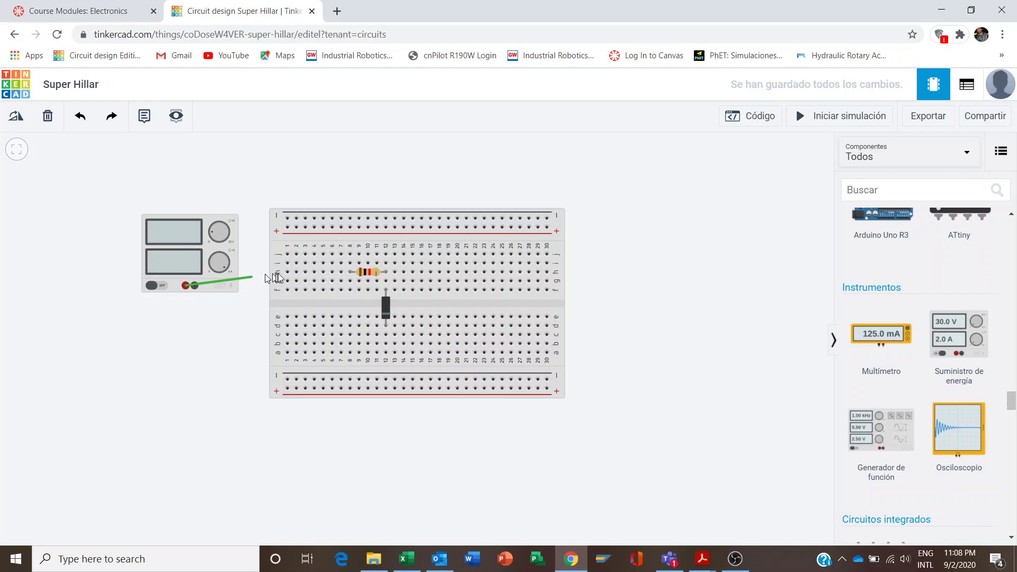
click(349, 263)
drag(190, 257, 185, 199)
drag(244, 247, 182, 264)
Wire the power supply's negative terminal to column 12, row c, below the diode, with a right-angle bend.
click(193, 234)
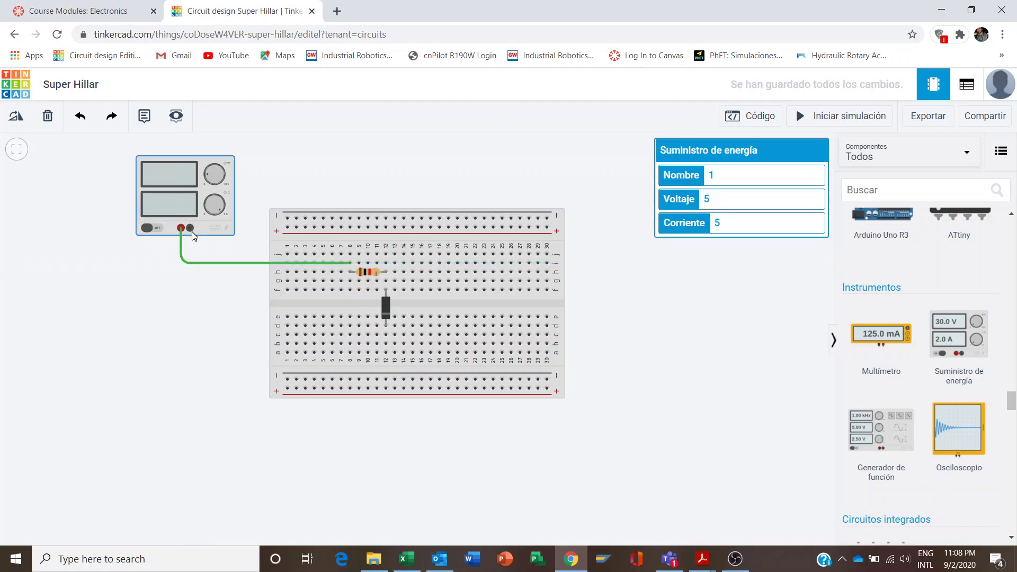
click(190, 231)
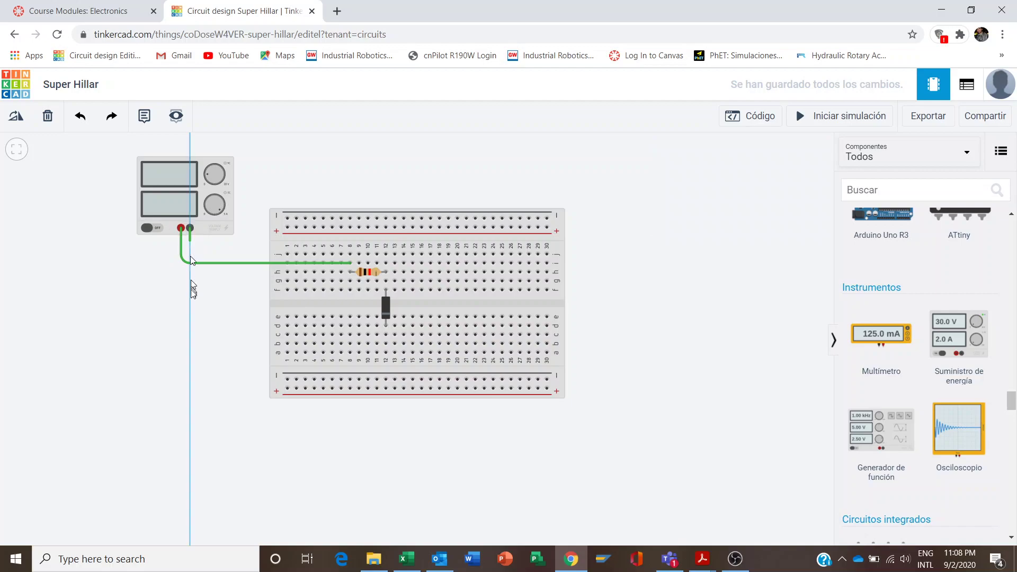
click(386, 335)
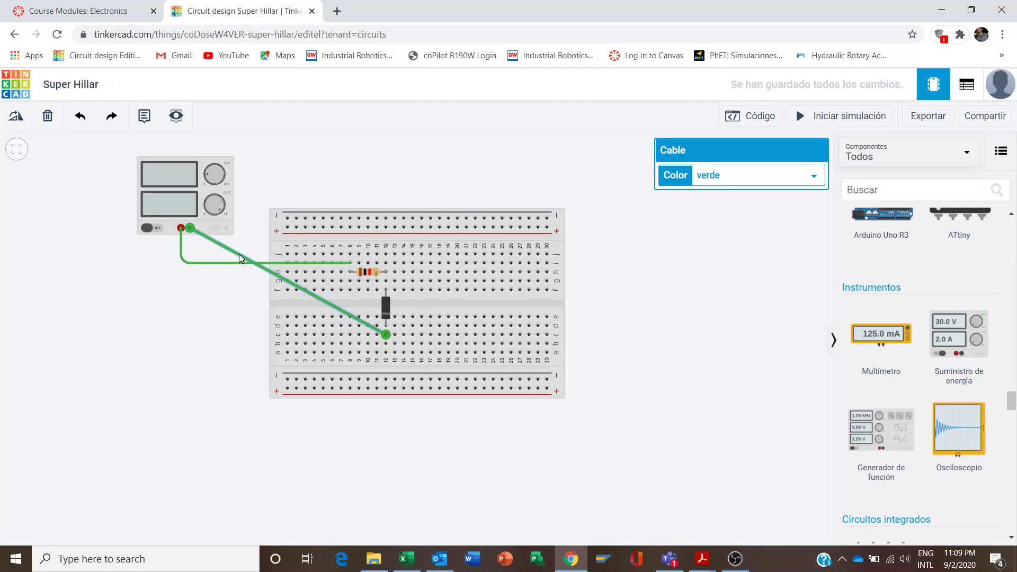
drag(192, 230, 190, 335)
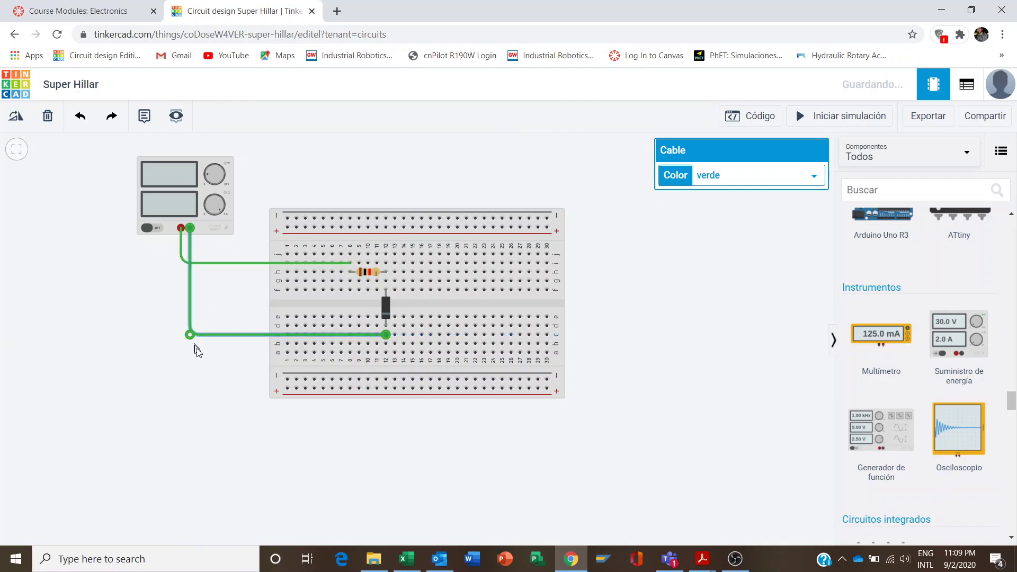
click(214, 383)
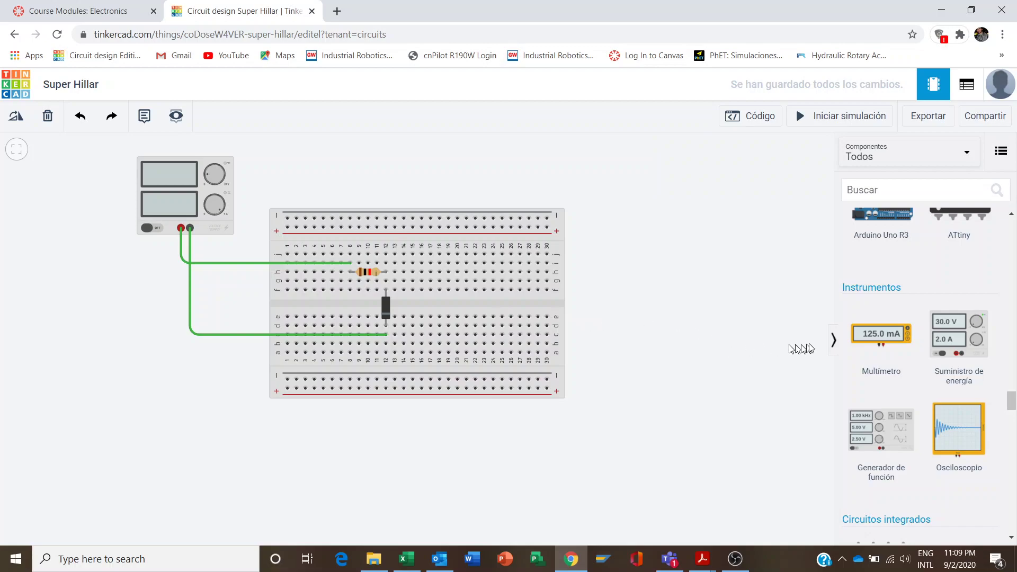
Add a multimeter and position it above the breadboard.
drag(877, 343, 647, 263)
click(655, 288)
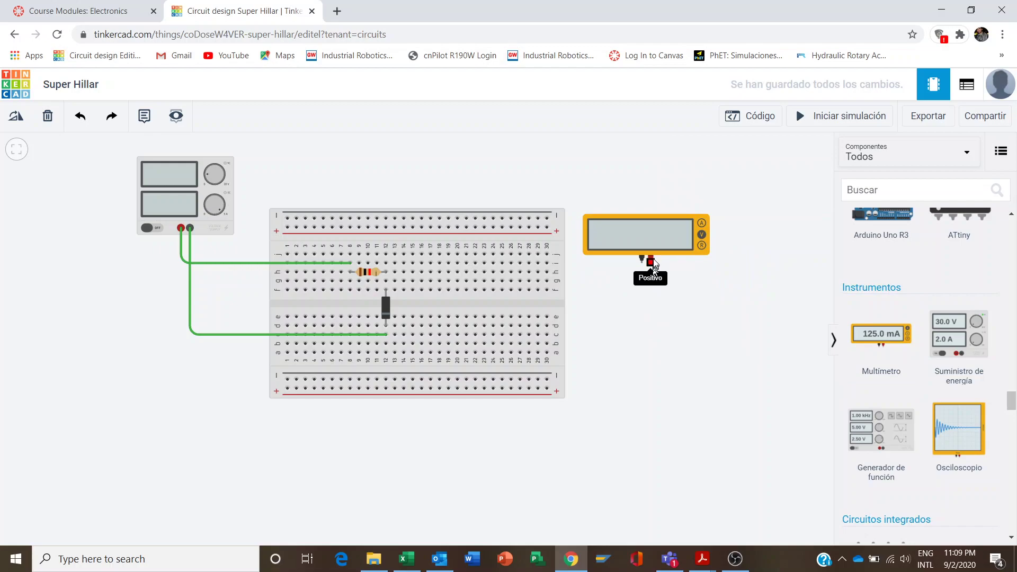
drag(647, 244, 393, 172)
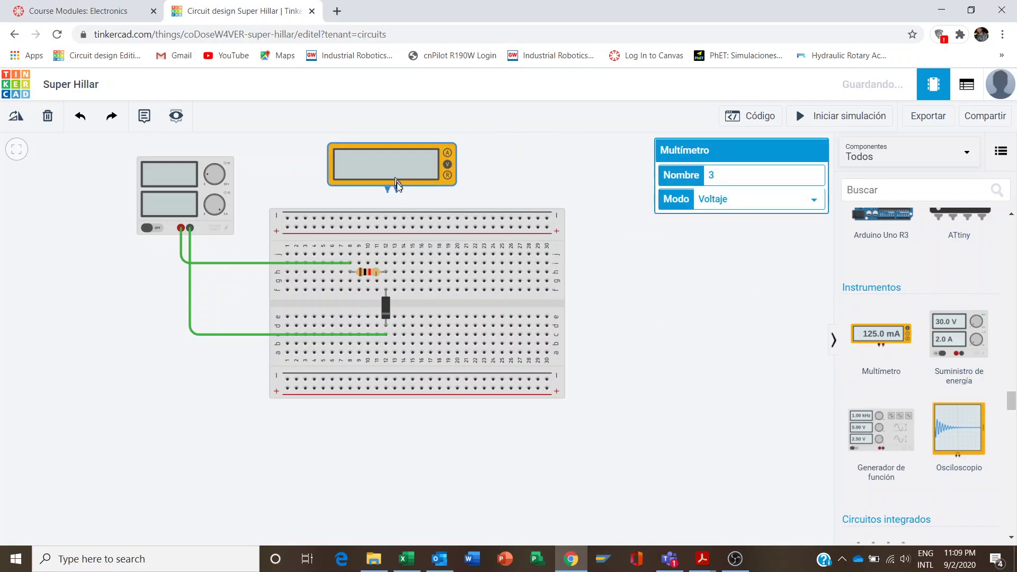
Wire the multimeter's positive terminal to column 12, row f, at the diode's upper lead, with a right-angle bend and the meter aligned above it.
click(396, 192)
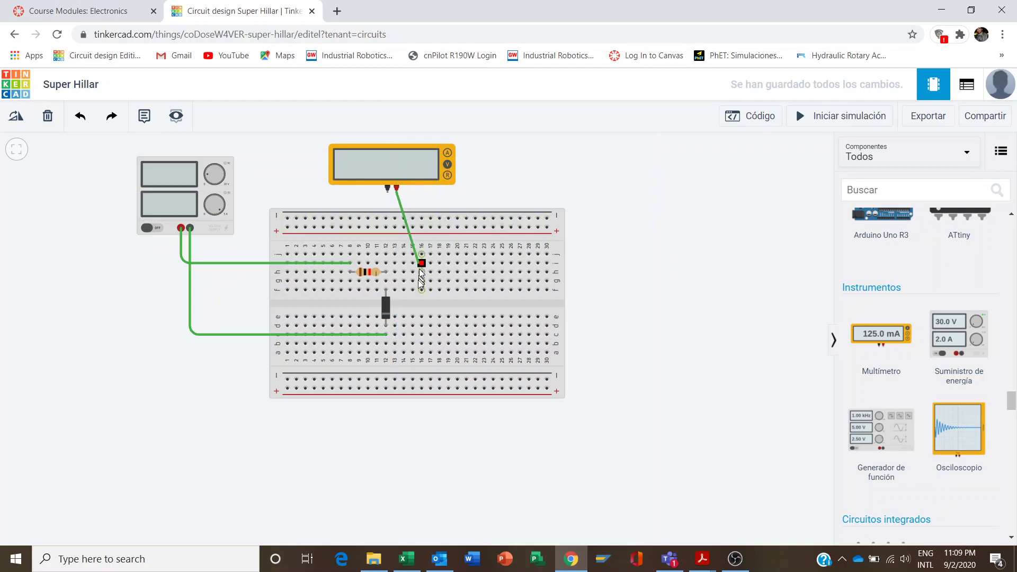
click(386, 344)
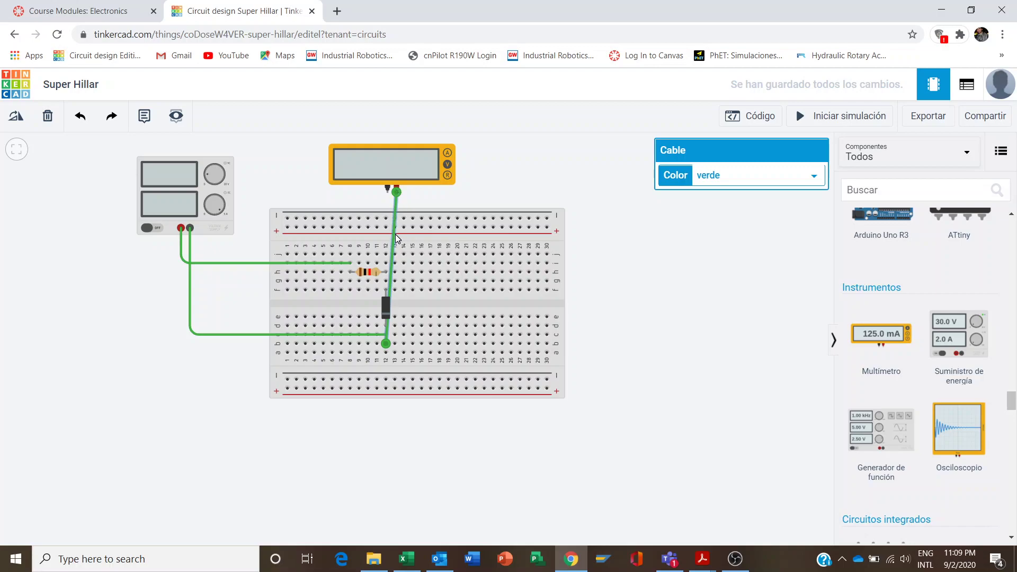
drag(398, 238, 419, 342)
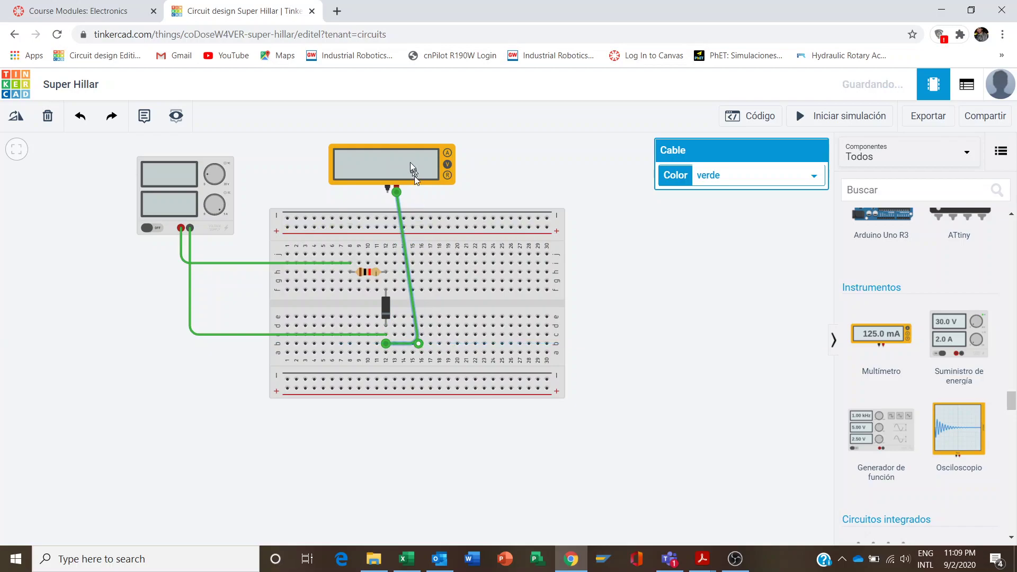
drag(410, 161, 430, 160)
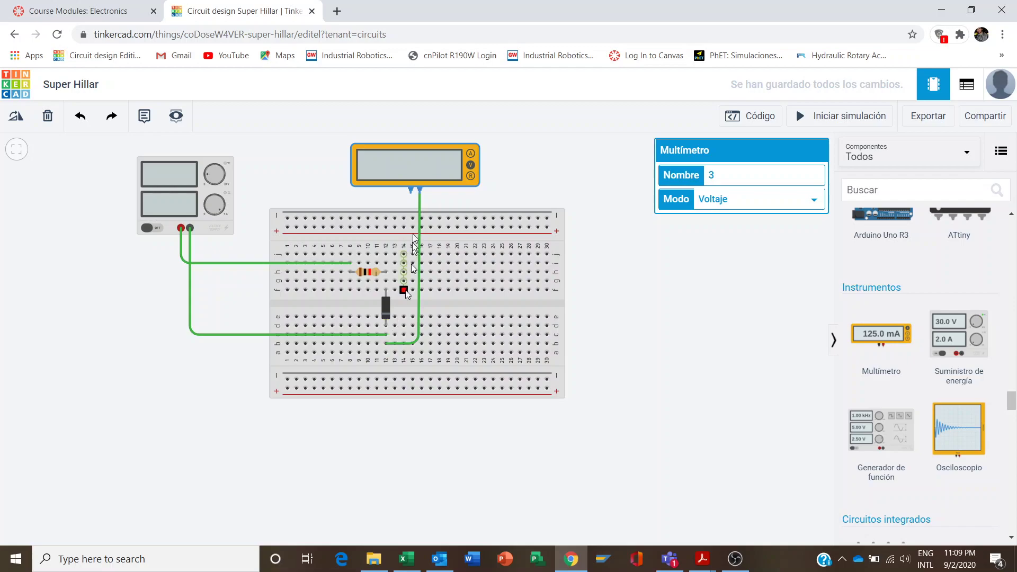
click(418, 206)
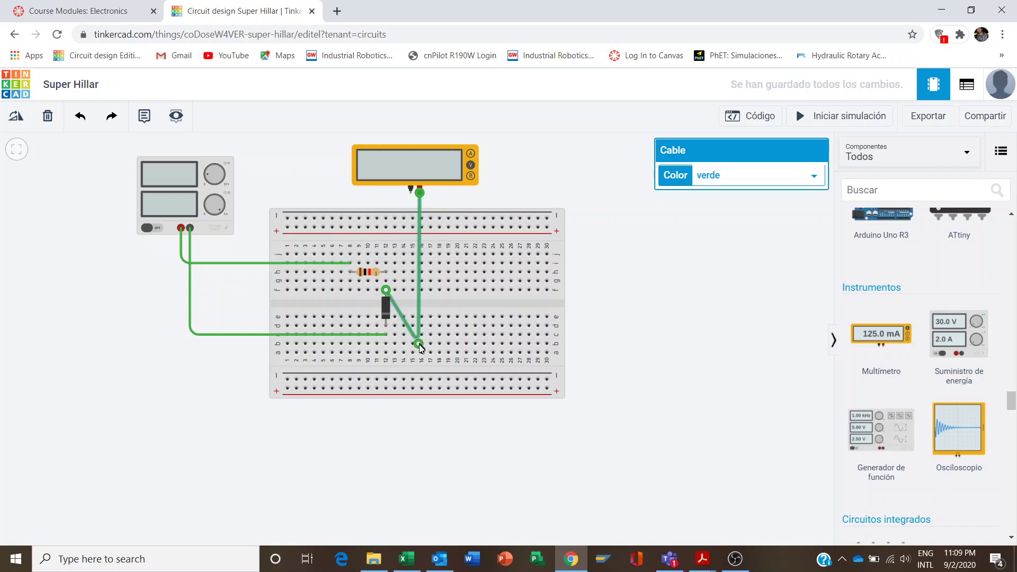
drag(419, 344, 421, 289)
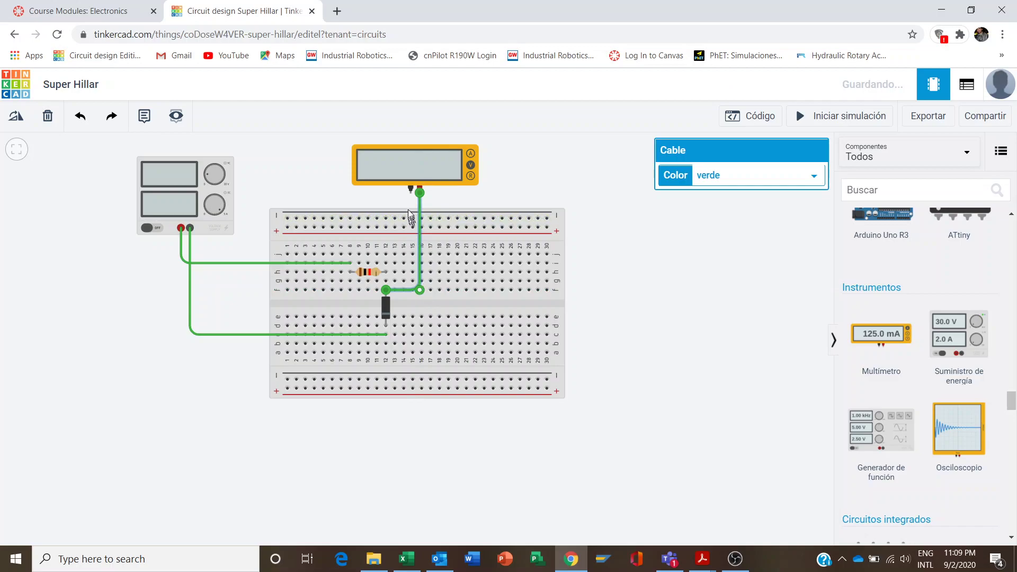
Wire the multimeter's negative terminal to column 12, row b, below the diode, with a right-angle bend.
click(409, 195)
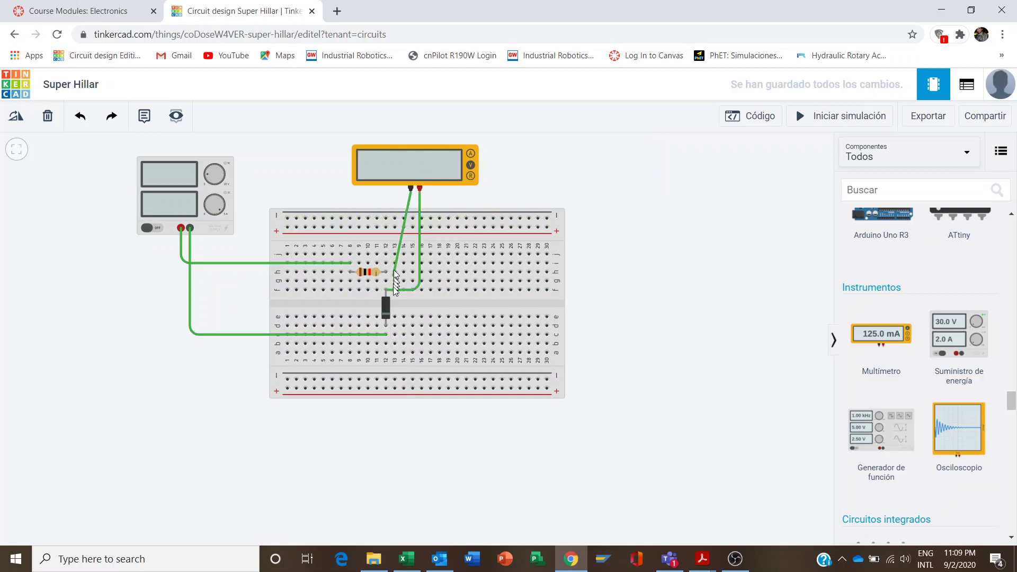
drag(394, 327, 389, 342)
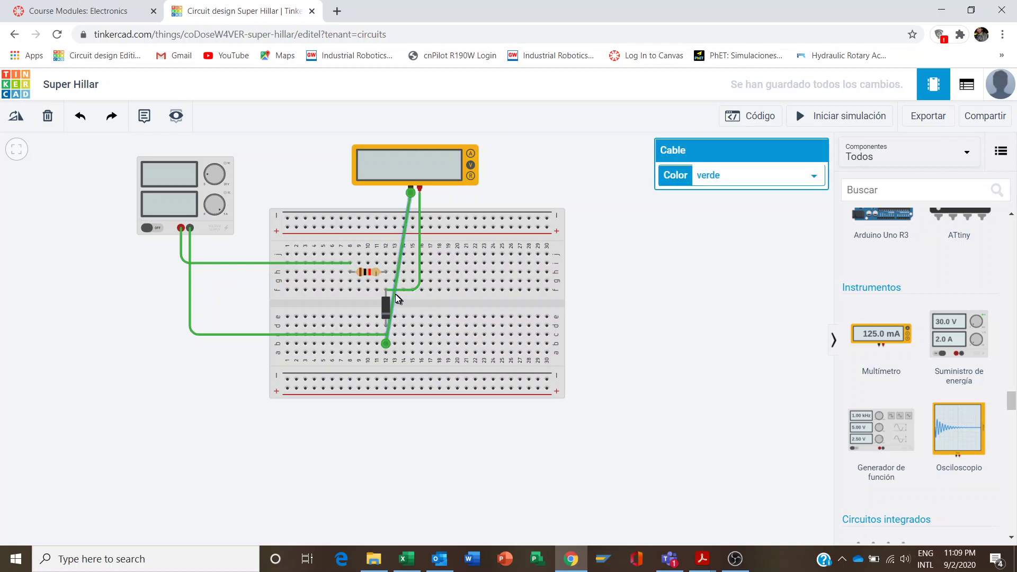
drag(393, 294, 411, 345)
click(540, 181)
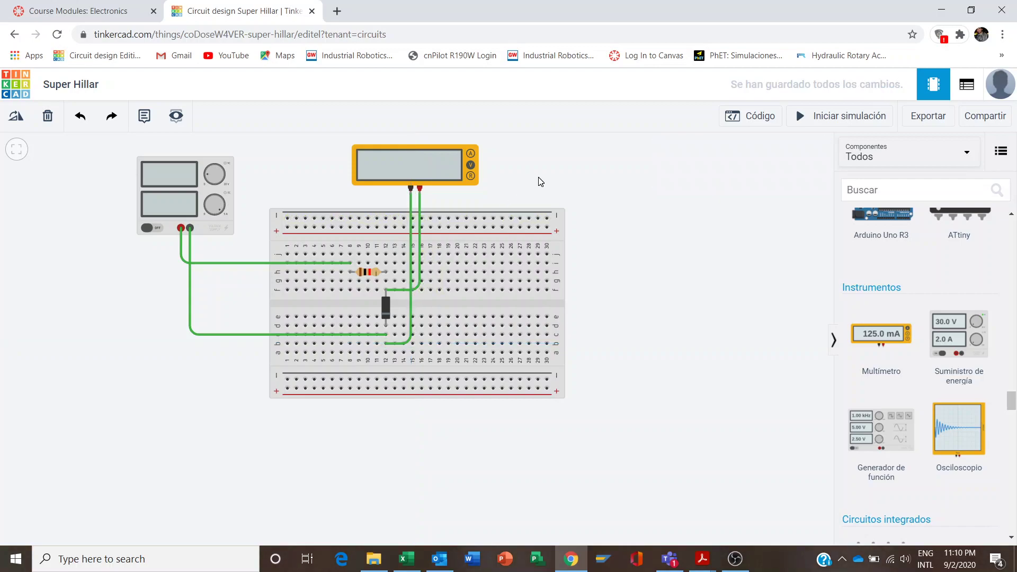
Change the resistance setting of the breadboard resistor, including its unit.
click(365, 273)
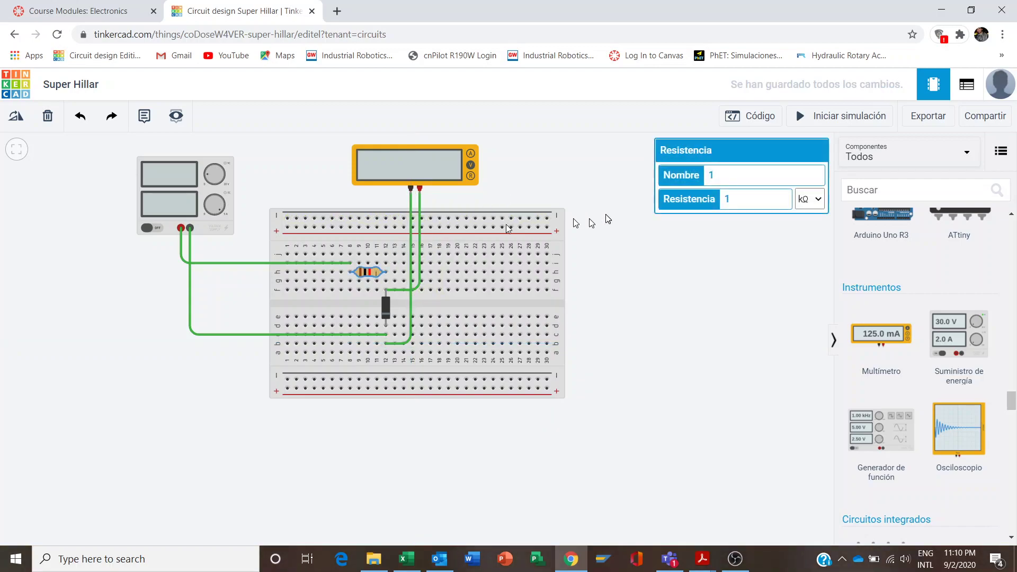
click(809, 199)
click(808, 263)
click(647, 271)
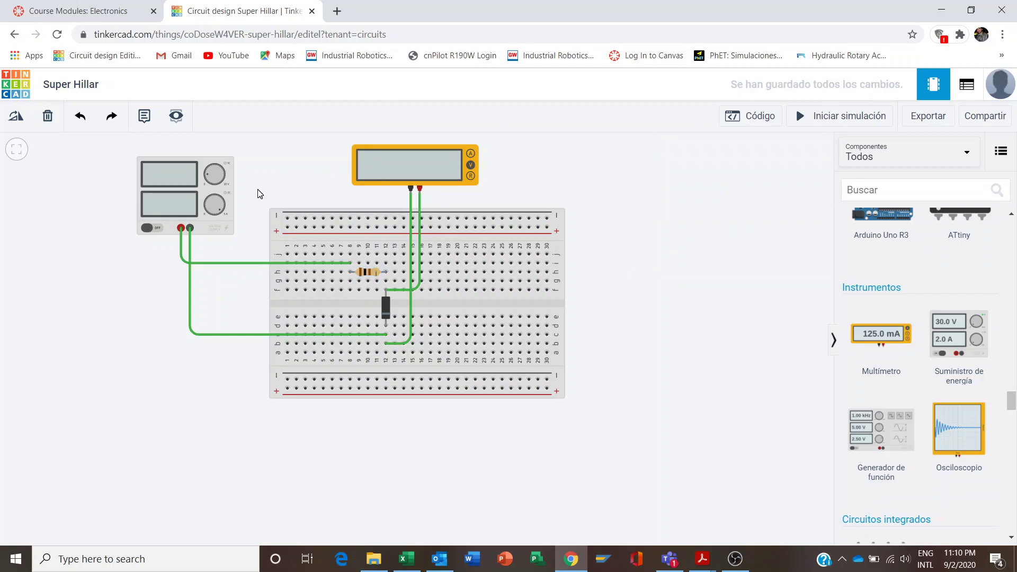
Set the power supply's voltage to 1 V and start the simulation.
click(182, 191)
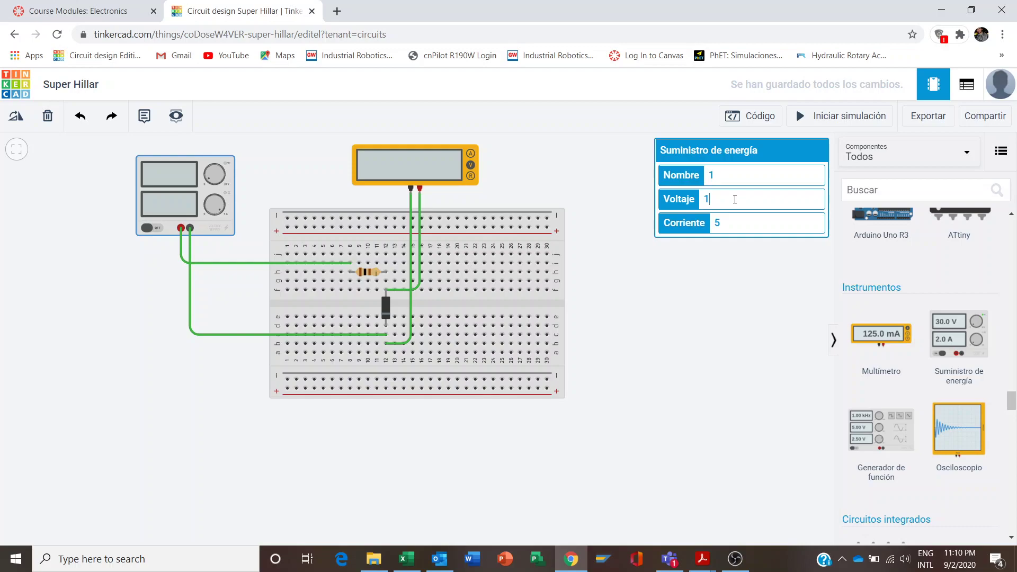
click(755, 275)
click(827, 119)
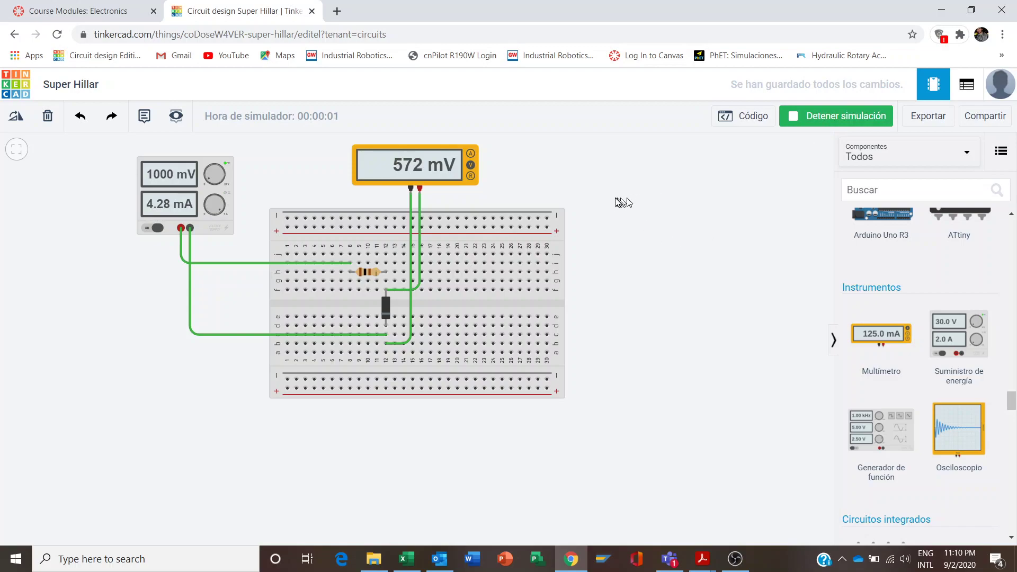
With the simulation running, set the power supply's voltage successively to 2, 3, 4 and 10 V for diode readings.
click(178, 185)
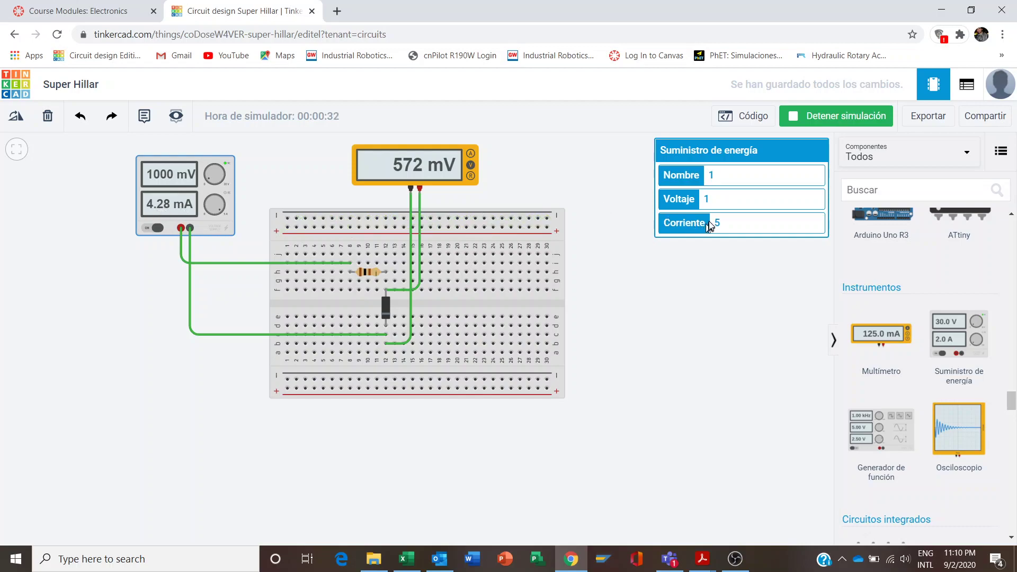
key(BackSpace)
text(2)
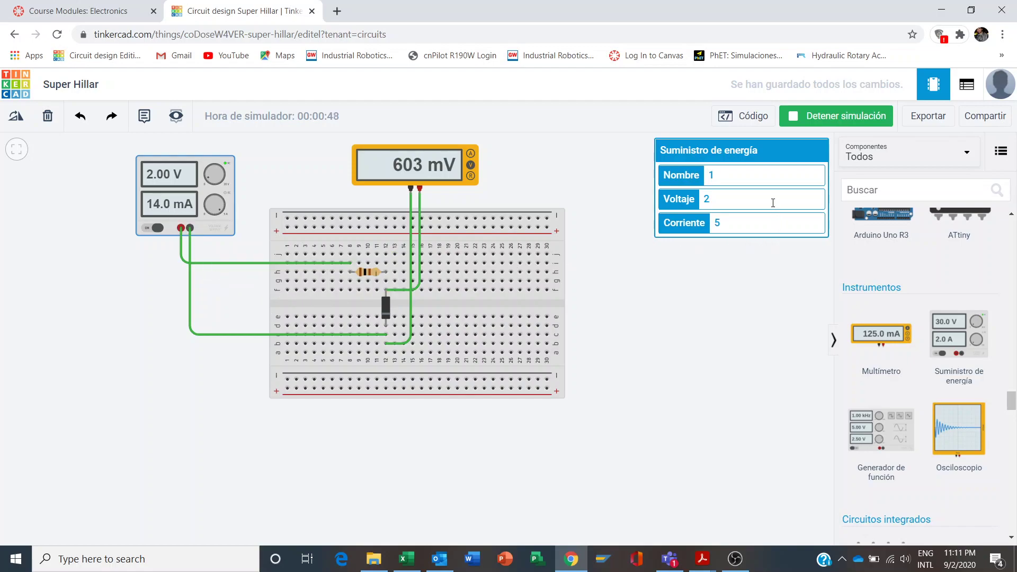
key(BackSpace)
text(3)
key(BackSpace)
text(4)
key(BackSpace)
text(10)
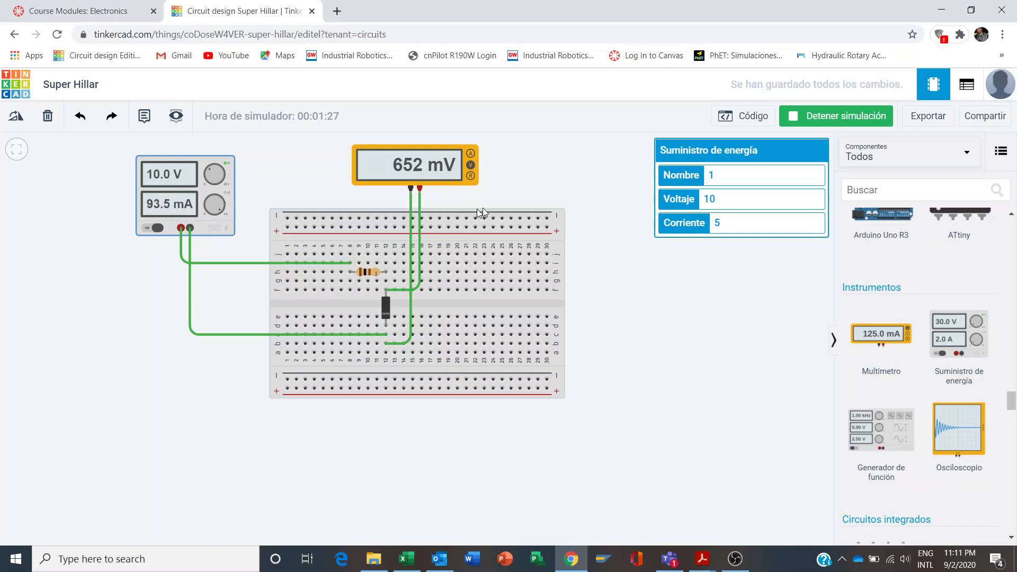
Set the power supply's voltage to 5 V and then to 14 V for further diode readings.
key(BackSpace)
key(BackSpace)
text(5)
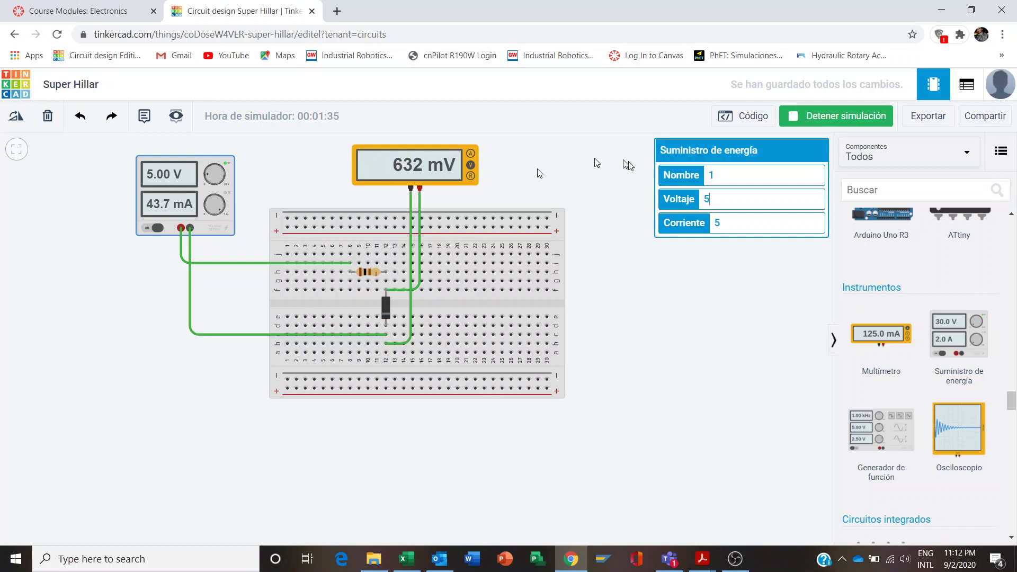
key(BackSpace)
text(14)
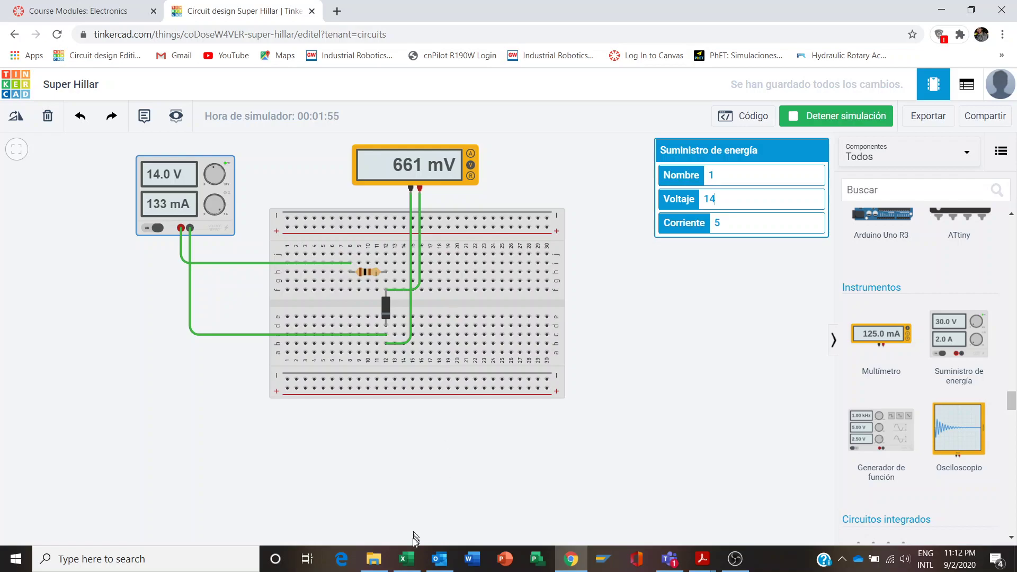
Switch to the Book1 workbook in Excel and examine the data points along the diode's characteristic curve.
click(413, 555)
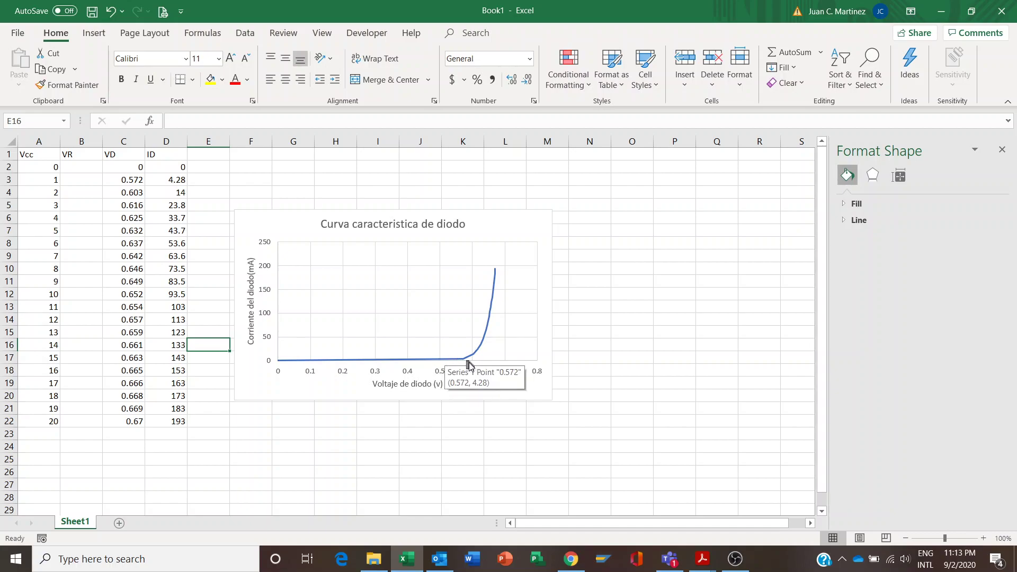
mouse_move(462, 366)
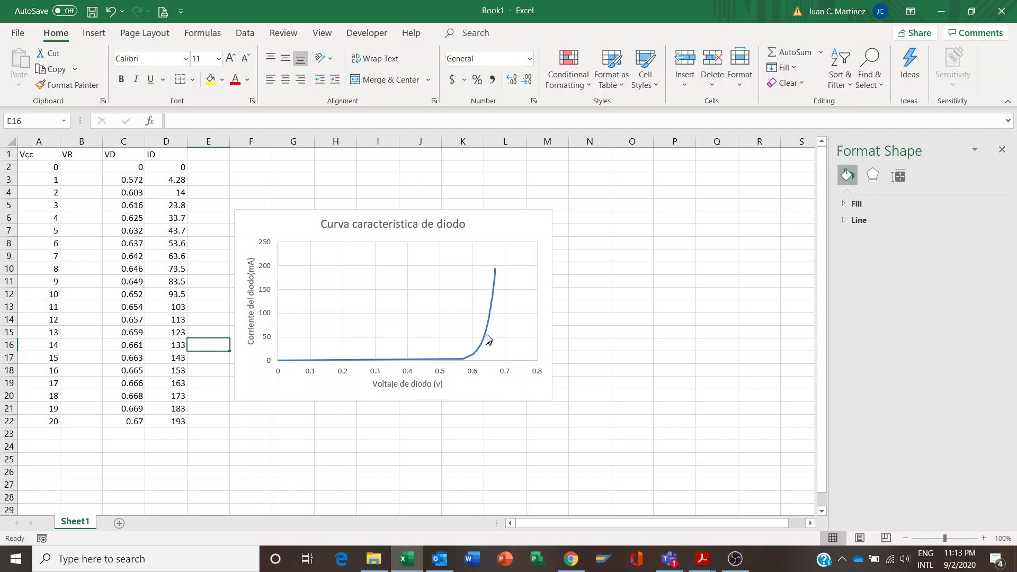
mouse_move(490, 318)
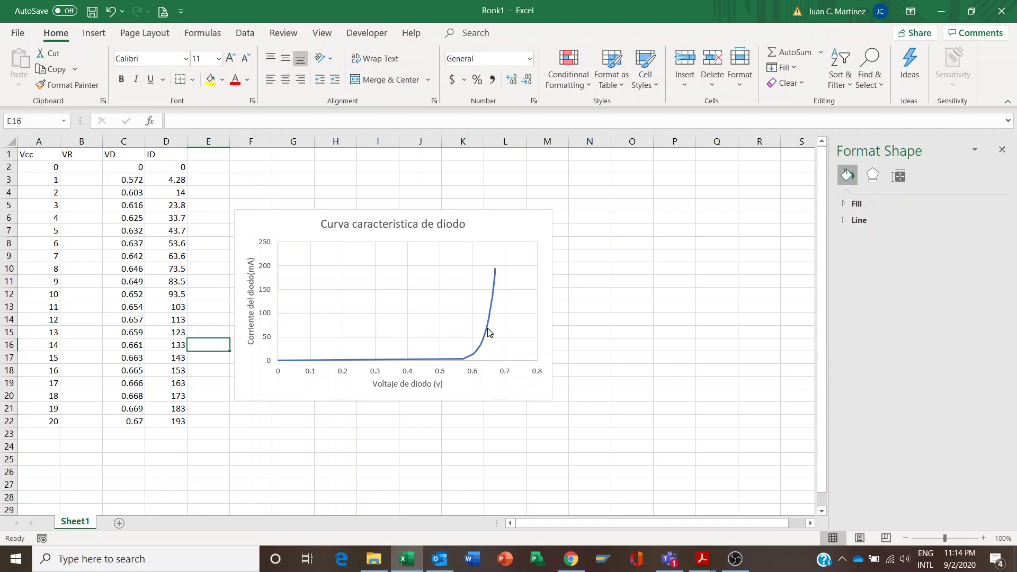
mouse_move(489, 333)
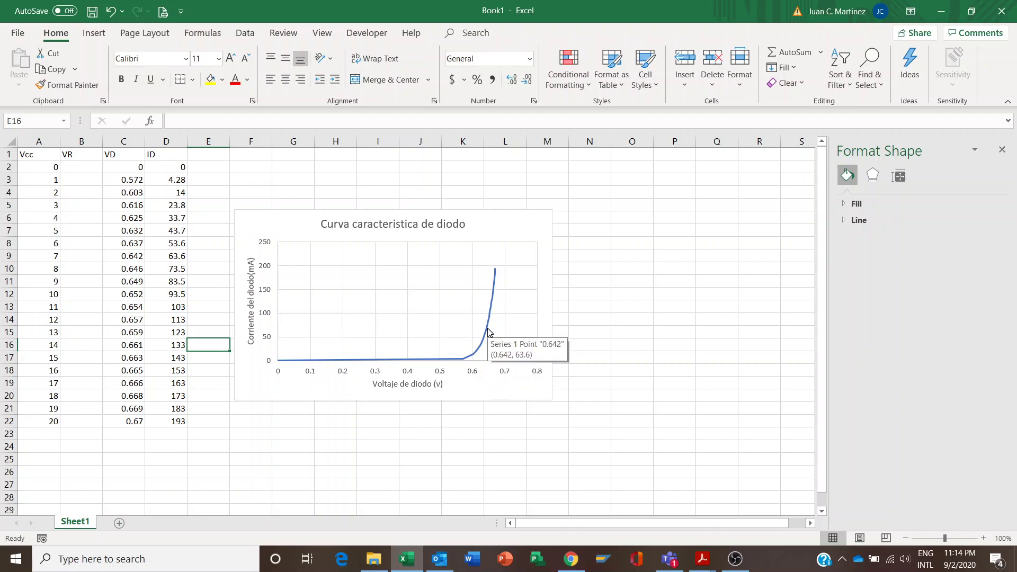